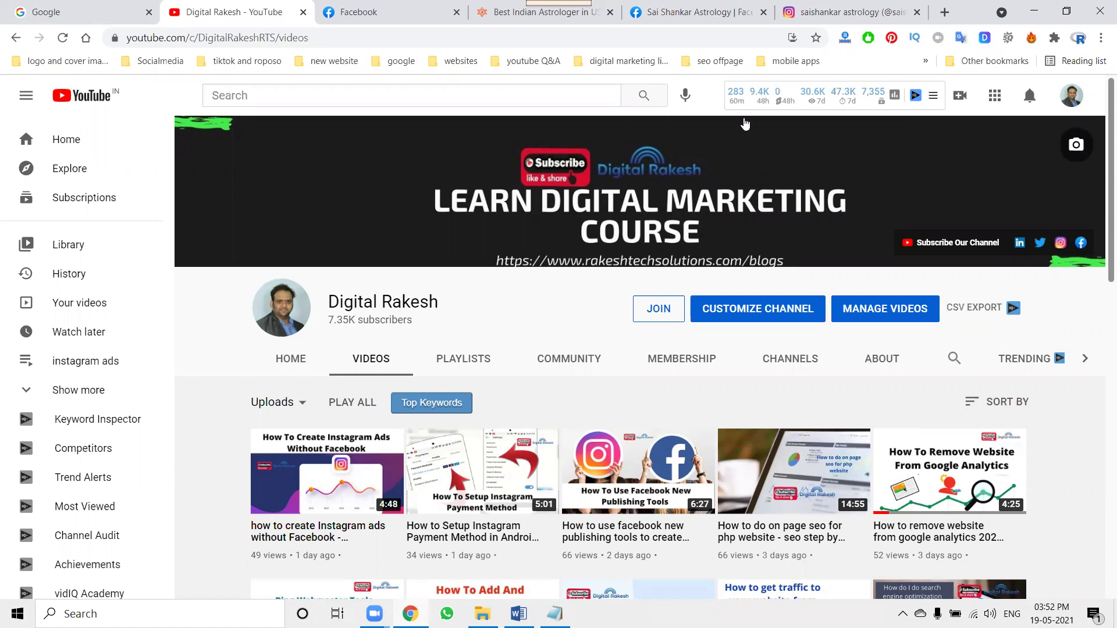
Look over the astrology business's website and Instagram profile, ending on its Facebook Page
{"action": "left_click", "coordinate": [504, 6]}
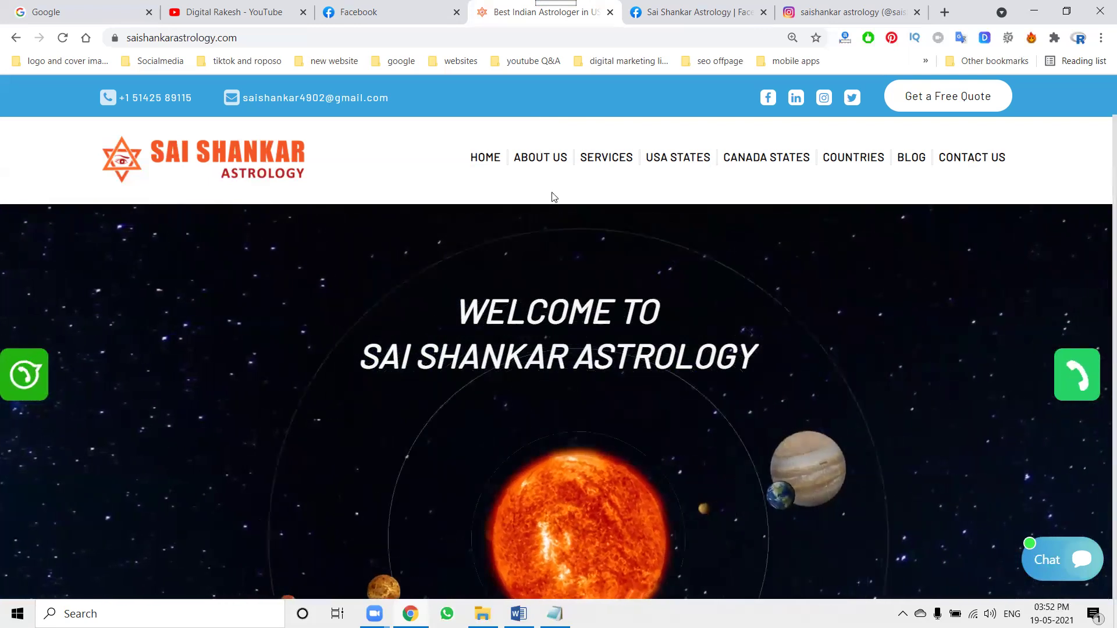
{"action": "left_click", "coordinate": [860, 12]}
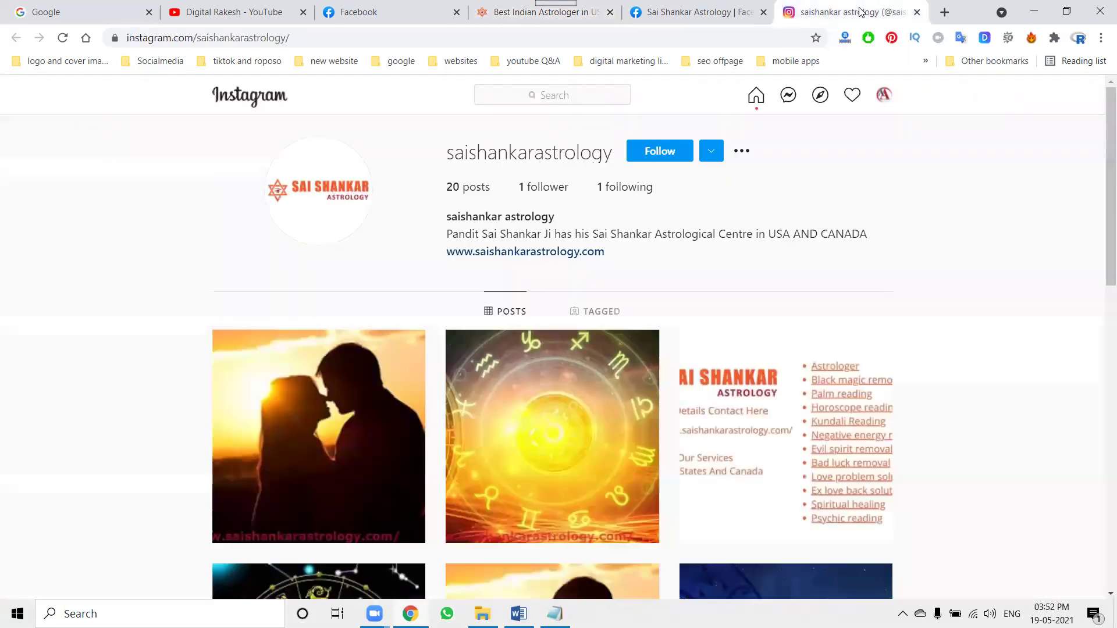
{"action": "left_click", "coordinate": [656, 6]}
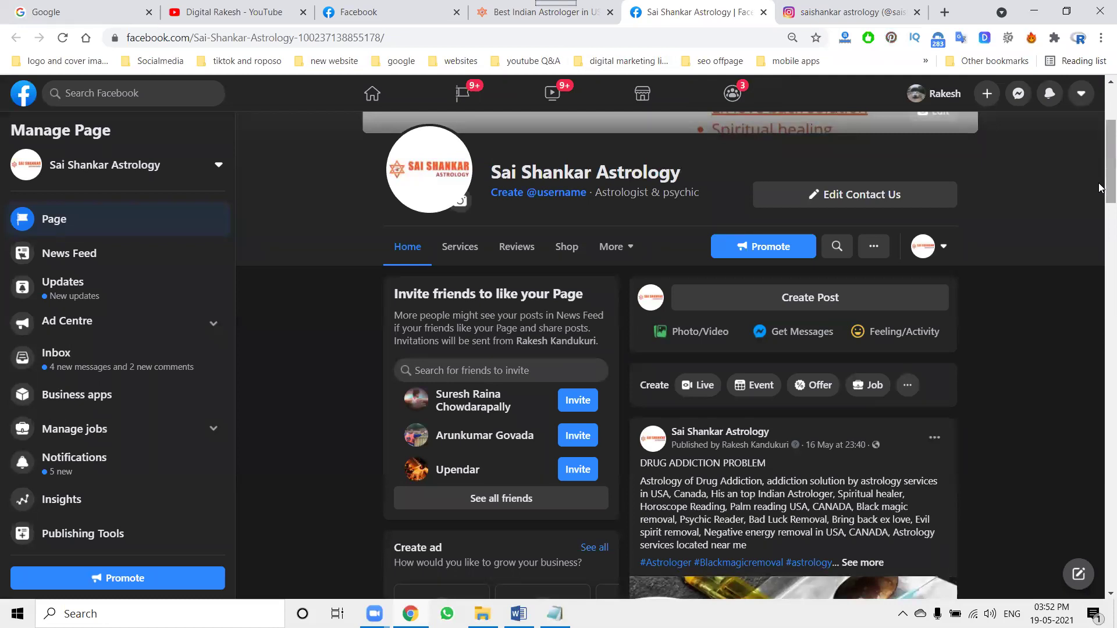
{"action": "scroll", "coordinate": [1043, 295], "scroll_direction": "down", "scroll_amount": 3}
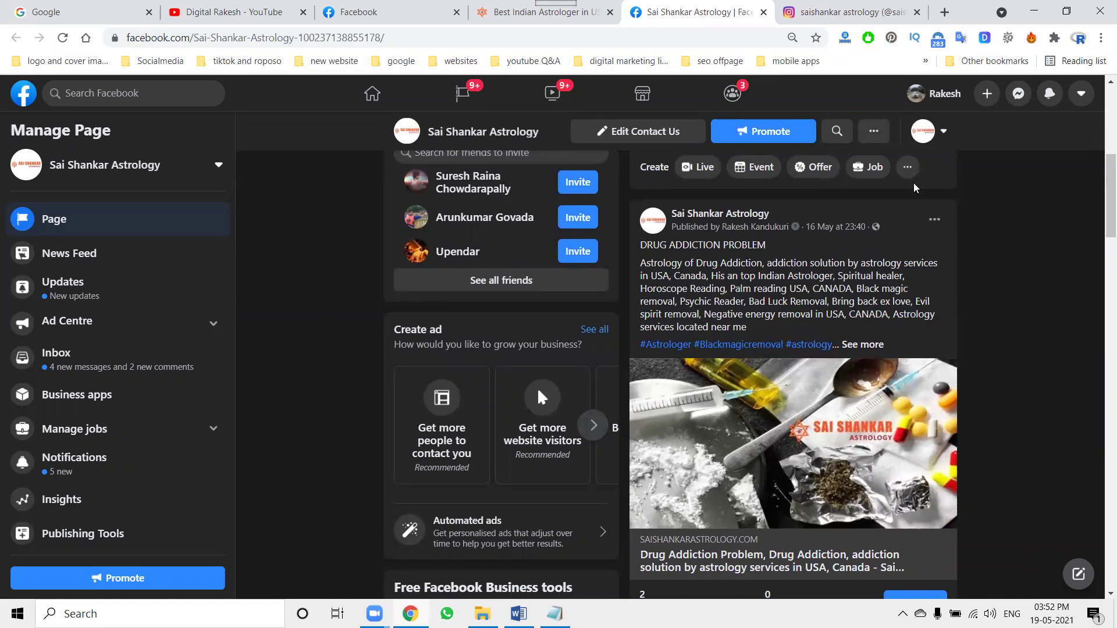
{"action": "left_click", "coordinate": [805, 8]}
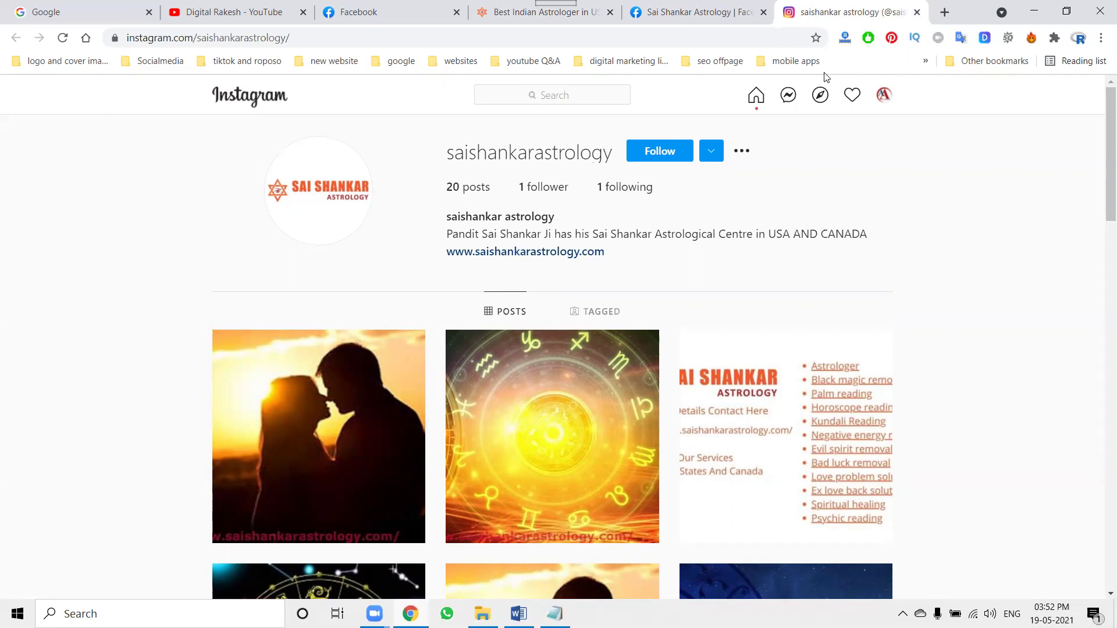
{"action": "left_click", "coordinate": [665, 10]}
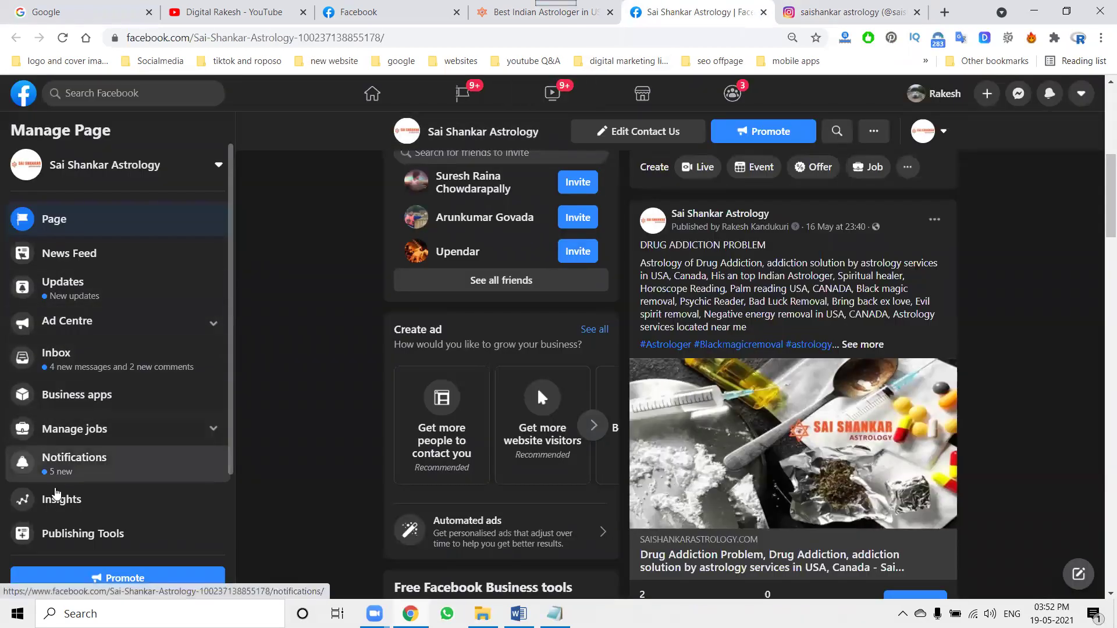
{"action": "left_click", "coordinate": [66, 353]}
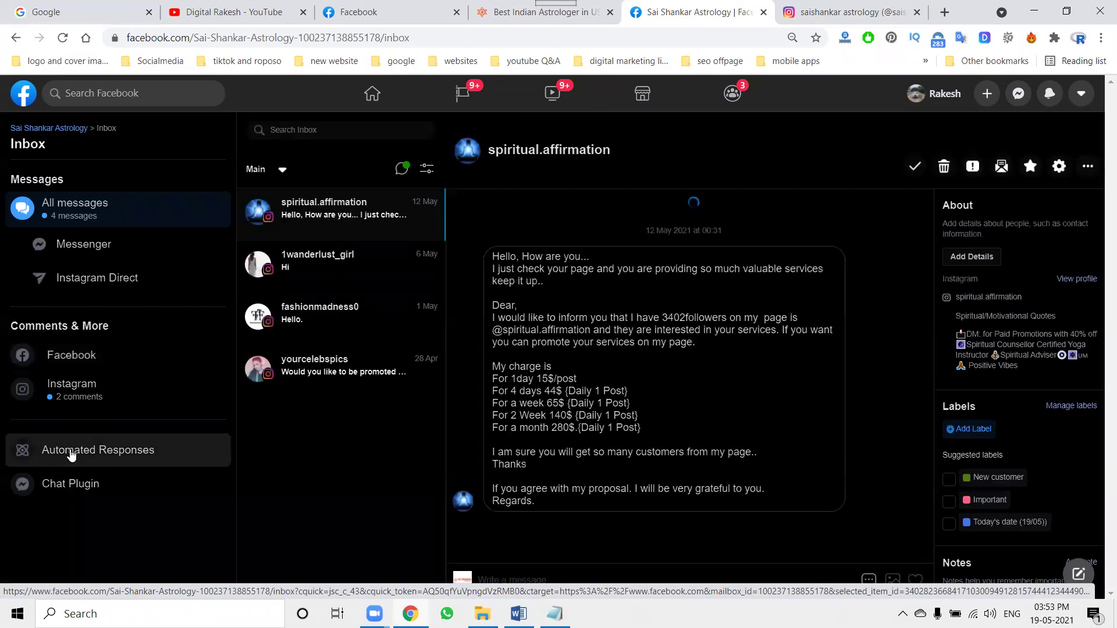
Switch Instant reply on under Automated Responses and start editing its greeting message
{"action": "left_click", "coordinate": [71, 454]}
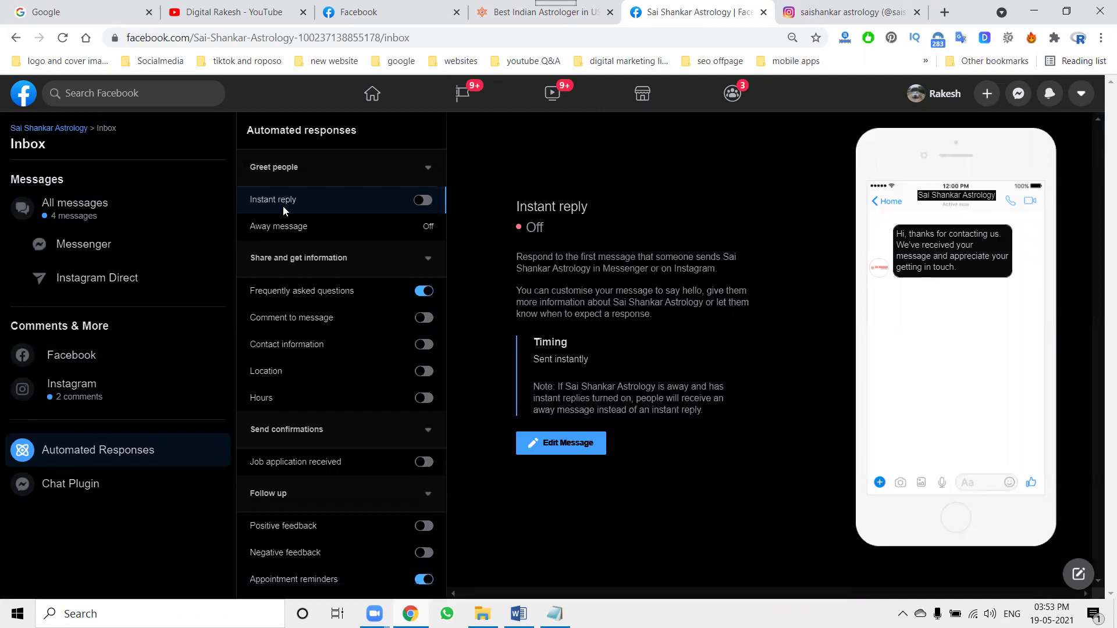
{"action": "left_click", "coordinate": [424, 201]}
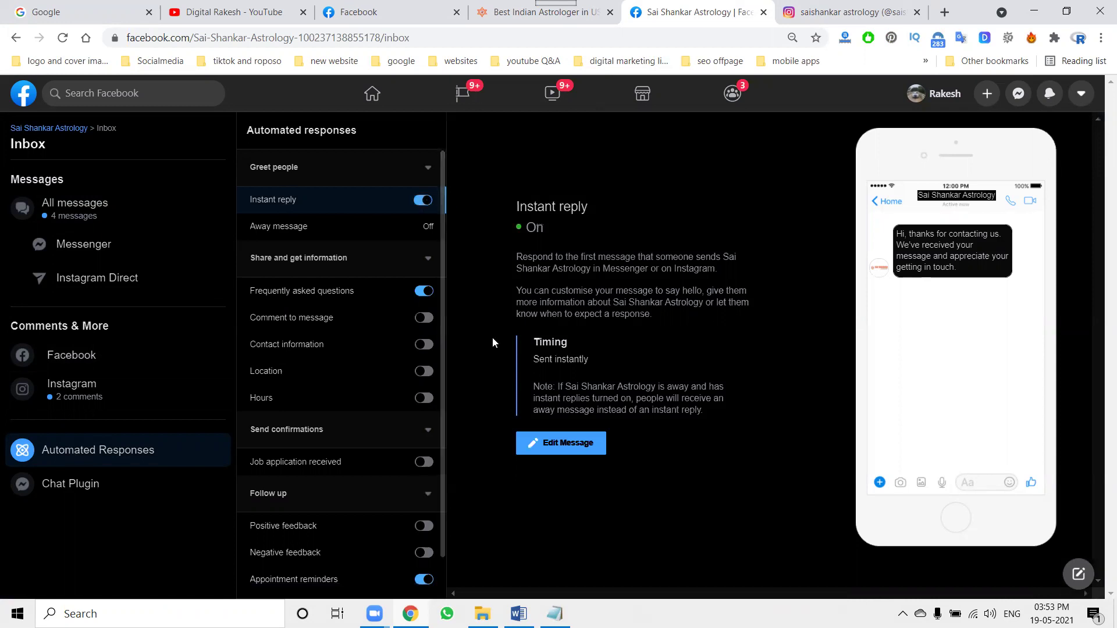
{"action": "left_click", "coordinate": [556, 457]}
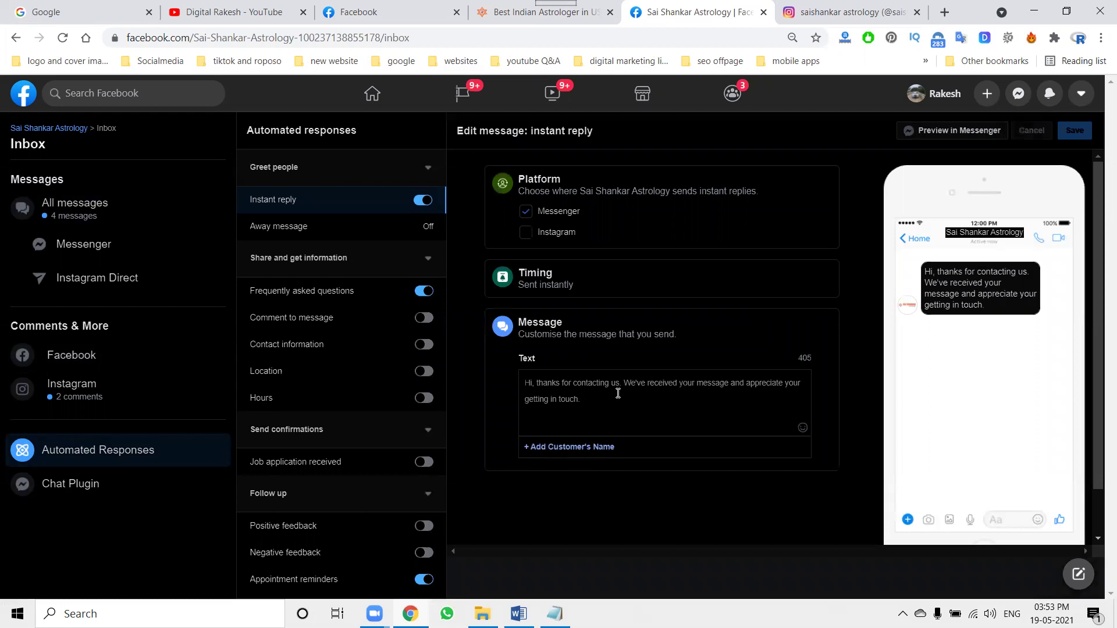
Replace the instant reply wording with a name-and-contact-details request, add Instagram, and save
{"action": "left_click_drag", "start_coordinate": [625, 384], "coordinate": [585, 402]}
{"action": "type", "text": "Please leave me your name and contact details we will get back to you soon as possible"}
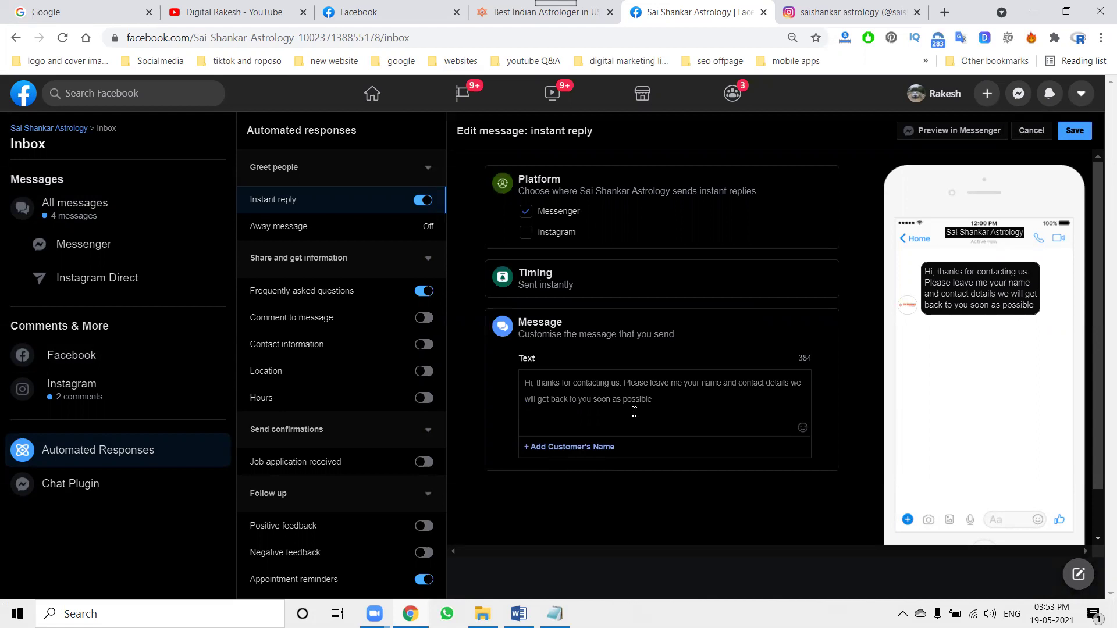
{"action": "left_click", "coordinate": [527, 232]}
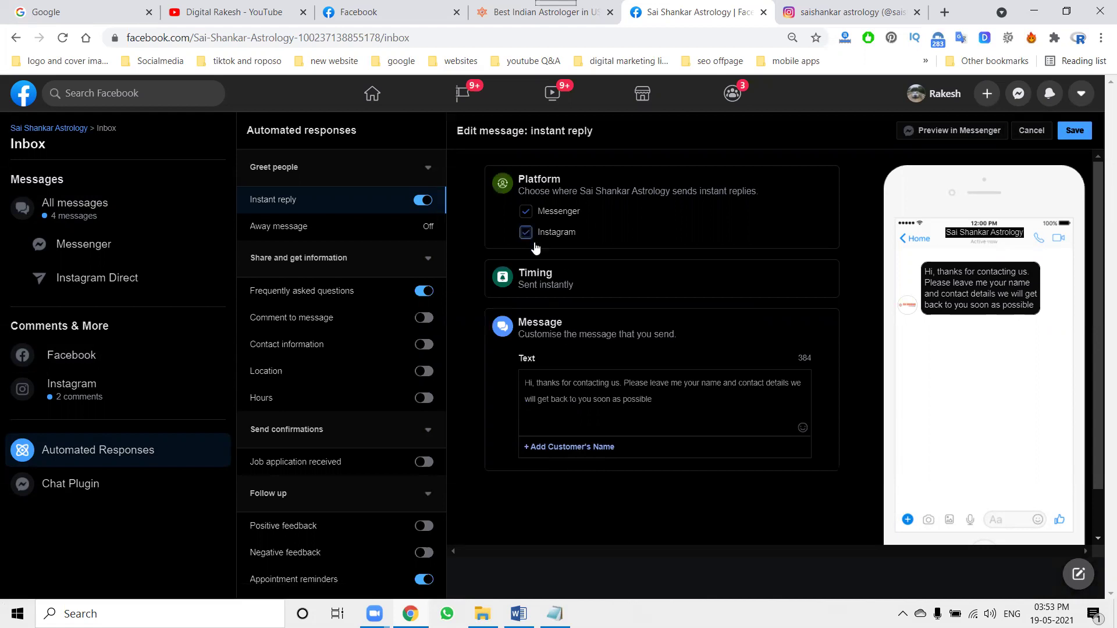
{"action": "left_click", "coordinate": [1086, 131]}
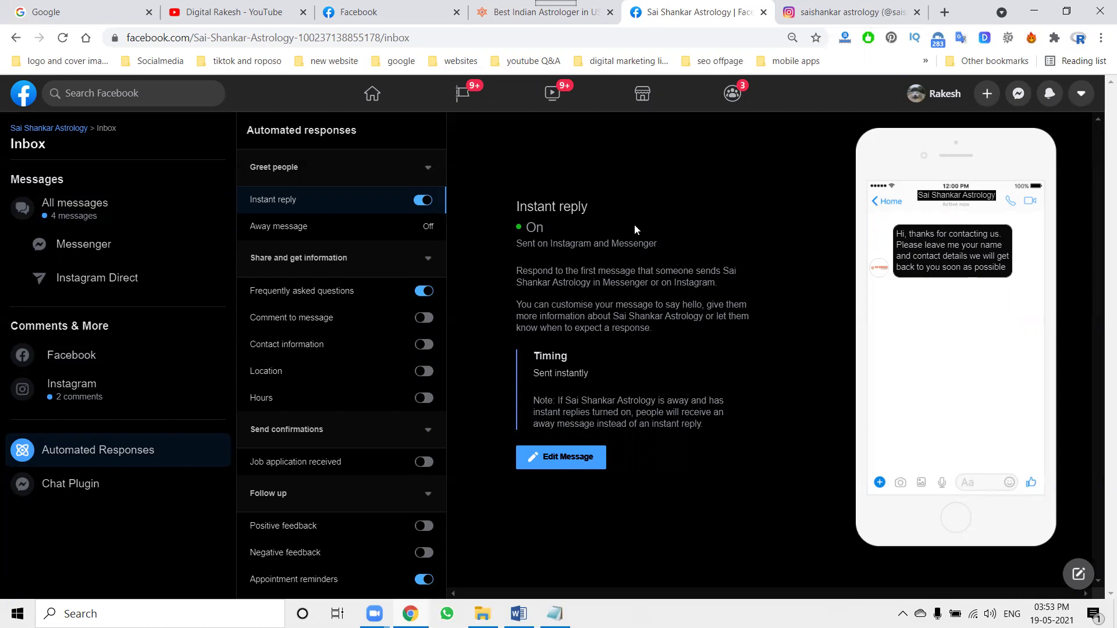
Open the away message editor and set its time zone to GMT-11:00
{"action": "left_click", "coordinate": [394, 232]}
{"action": "left_click", "coordinate": [544, 430]}
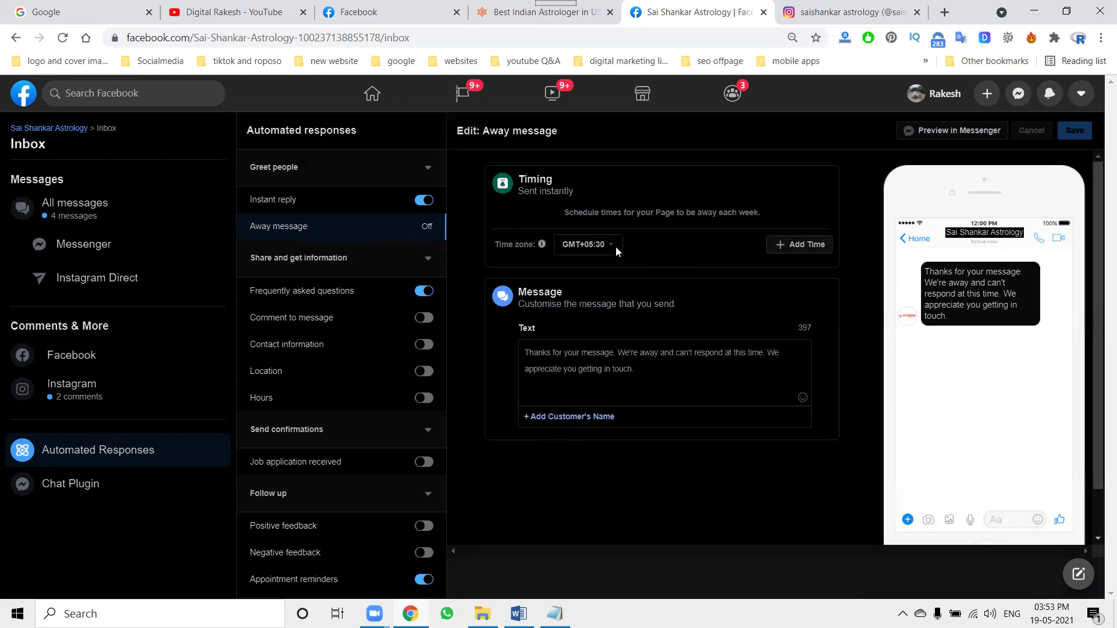
{"action": "left_click", "coordinate": [587, 250]}
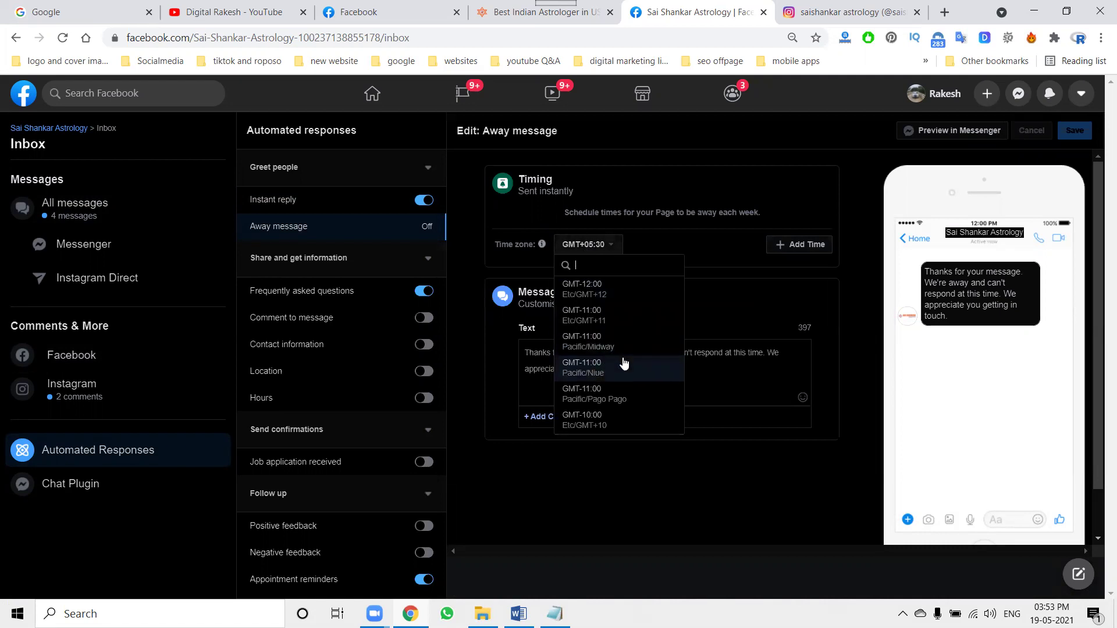
{"action": "left_click", "coordinate": [616, 394]}
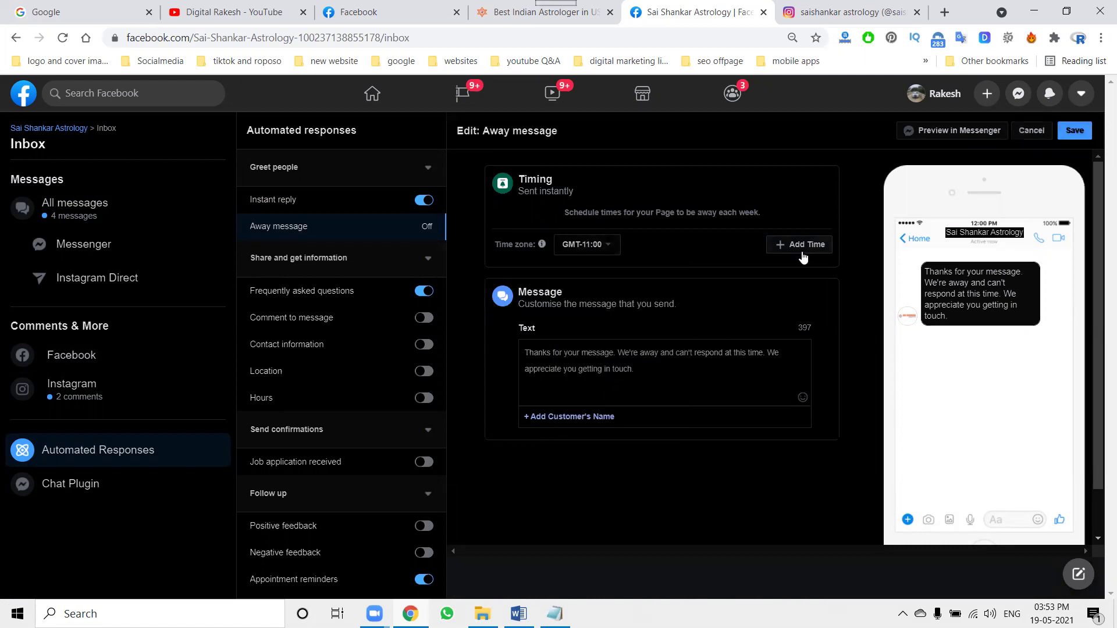
{"action": "left_click", "coordinate": [519, 16]}
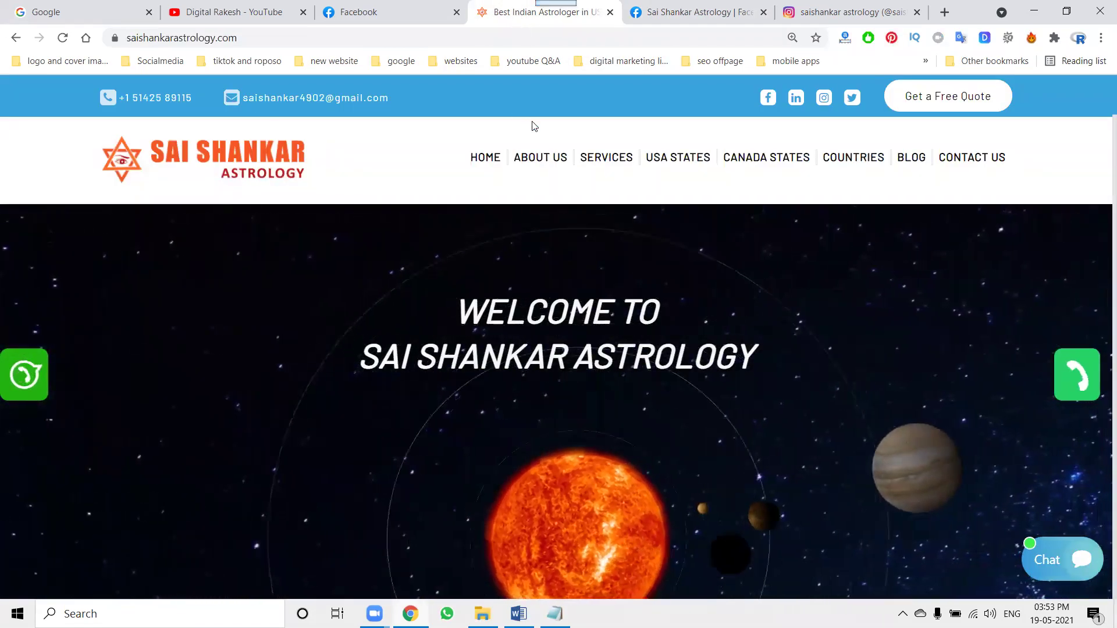
{"action": "left_click", "coordinate": [660, 13]}
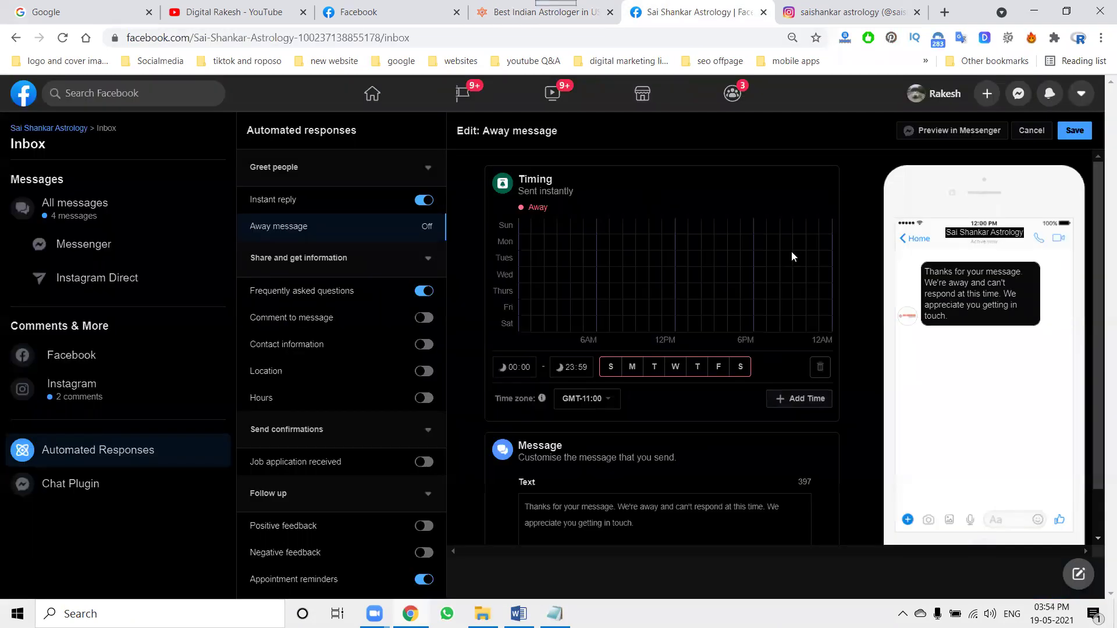
Mark all seven days, Sunday through Saturday, as away 00:00–23:59
{"action": "left_click", "coordinate": [611, 367]}
{"action": "left_click", "coordinate": [632, 367]}
{"action": "left_click", "coordinate": [655, 367]}
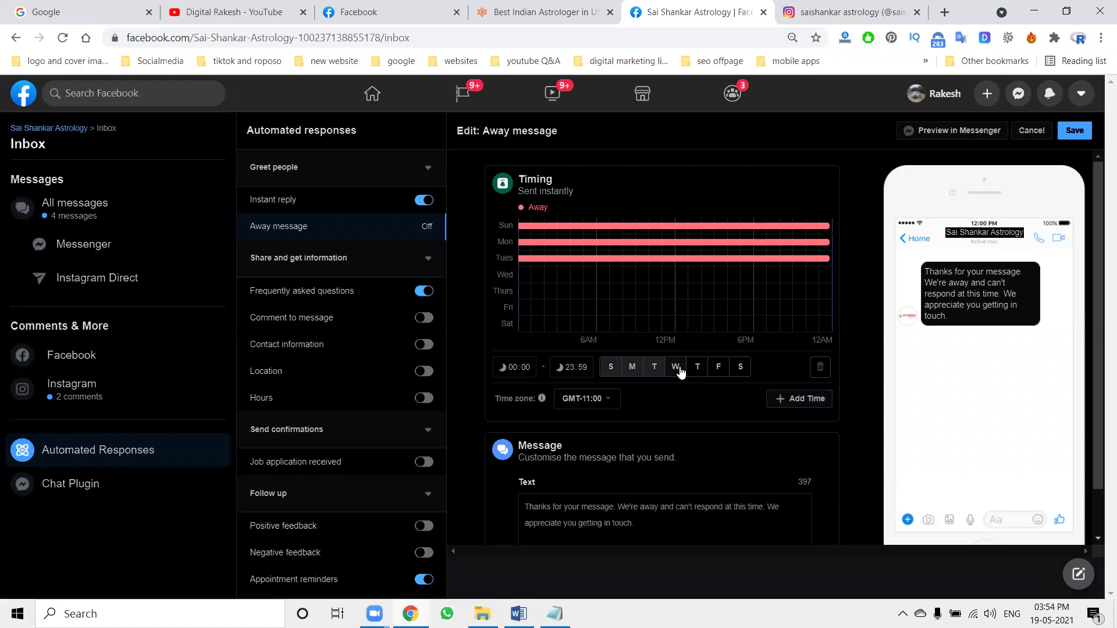
{"action": "left_click", "coordinate": [675, 367]}
{"action": "left_click", "coordinate": [697, 367]}
{"action": "left_click", "coordinate": [718, 367]}
{"action": "left_click", "coordinate": [740, 367]}
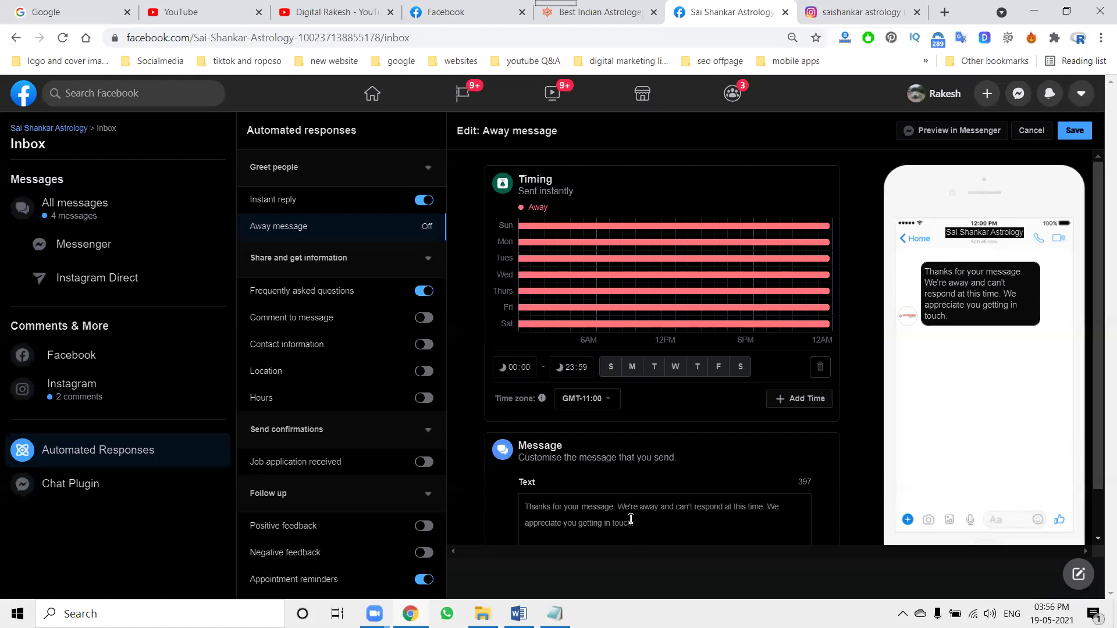
Replace the away text with the name-and-contact-details request and save it
{"action": "left_click_drag", "start_coordinate": [618, 508], "coordinate": [643, 522]}
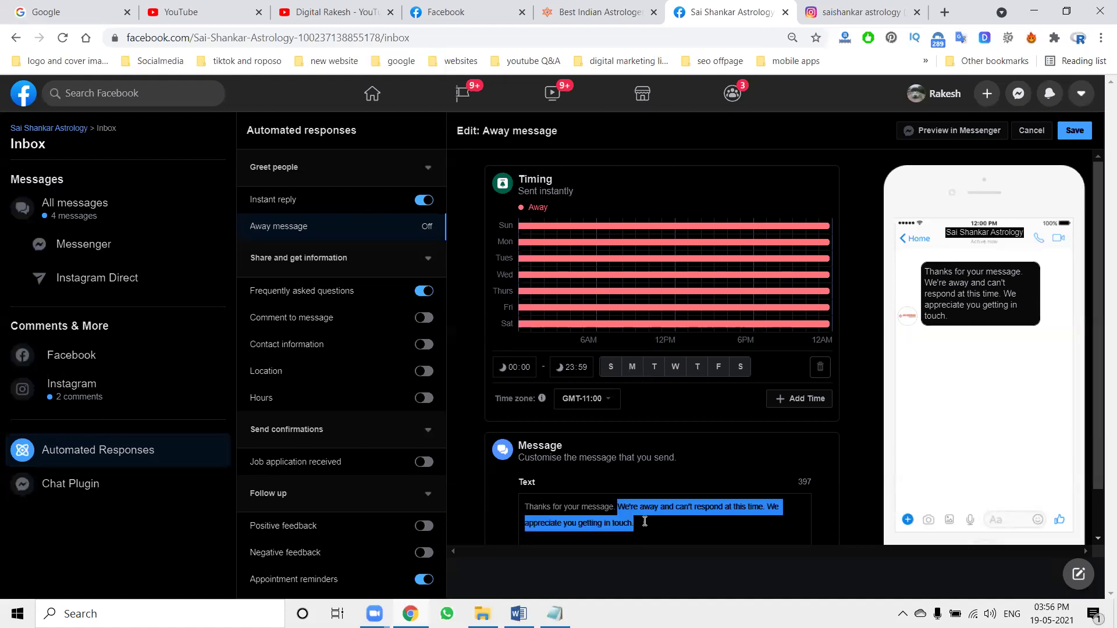
{"action": "type", "text": "Please leave me your name and contact details we will get back to you soon as possible"}
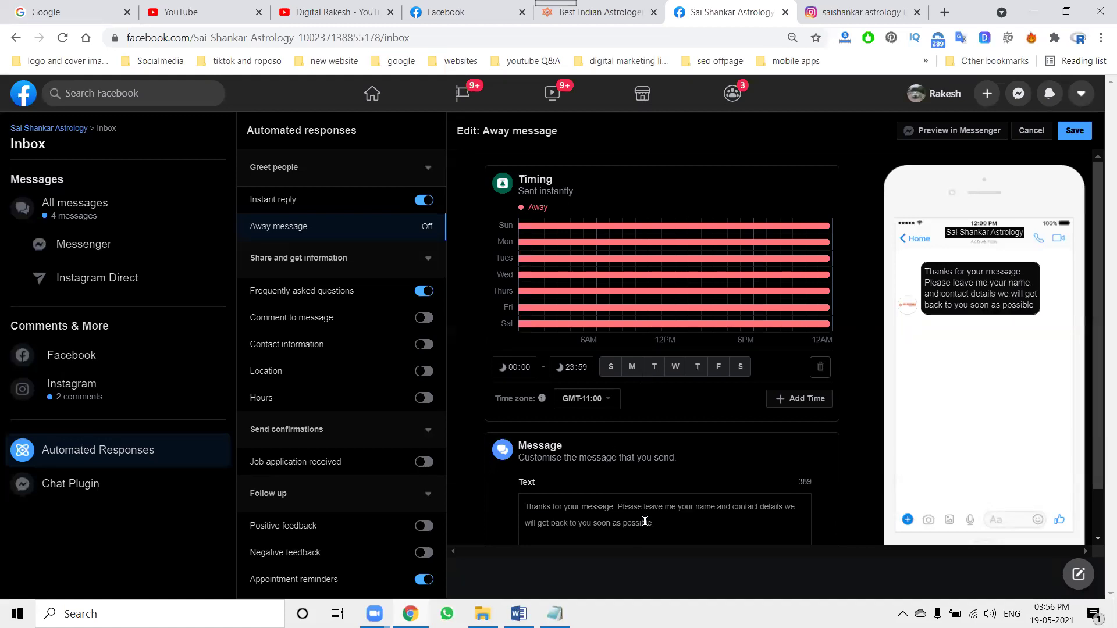
{"action": "left_click", "coordinate": [1081, 131]}
Confirm the away schedule save, then browse the linked Instagram profile before returning
{"action": "left_click", "coordinate": [719, 330]}
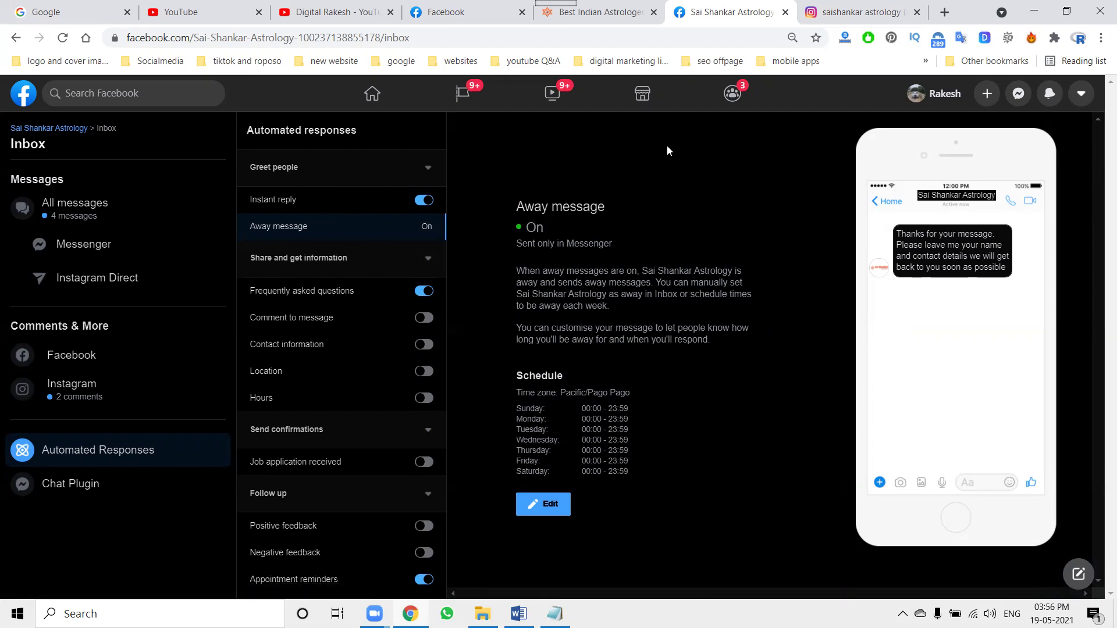
{"action": "left_click", "coordinate": [853, 8]}
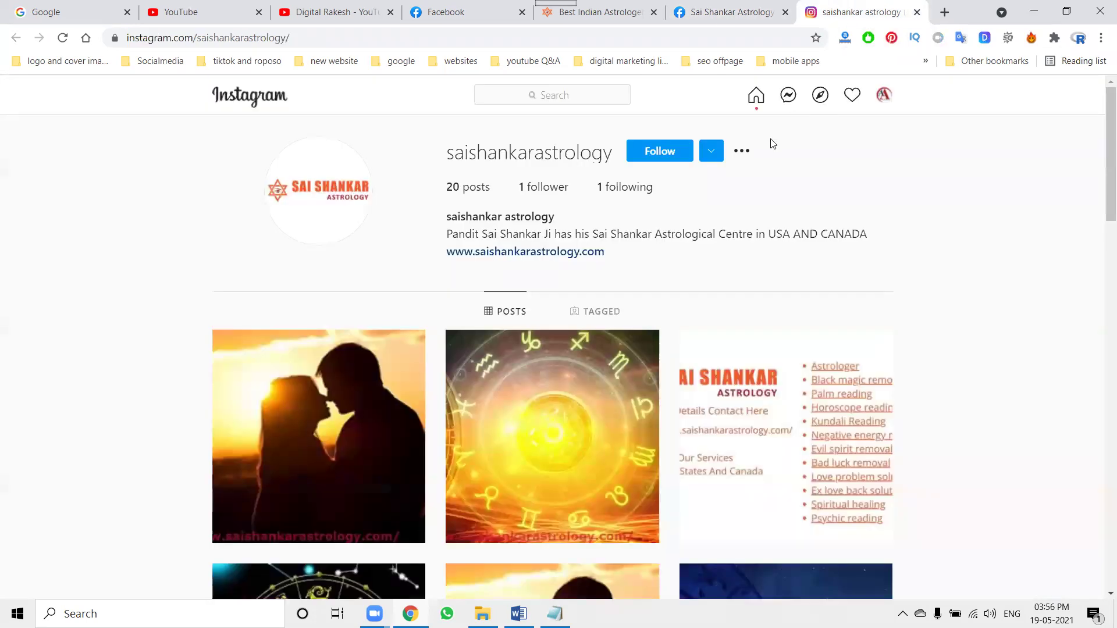
{"action": "left_click", "coordinate": [717, 155]}
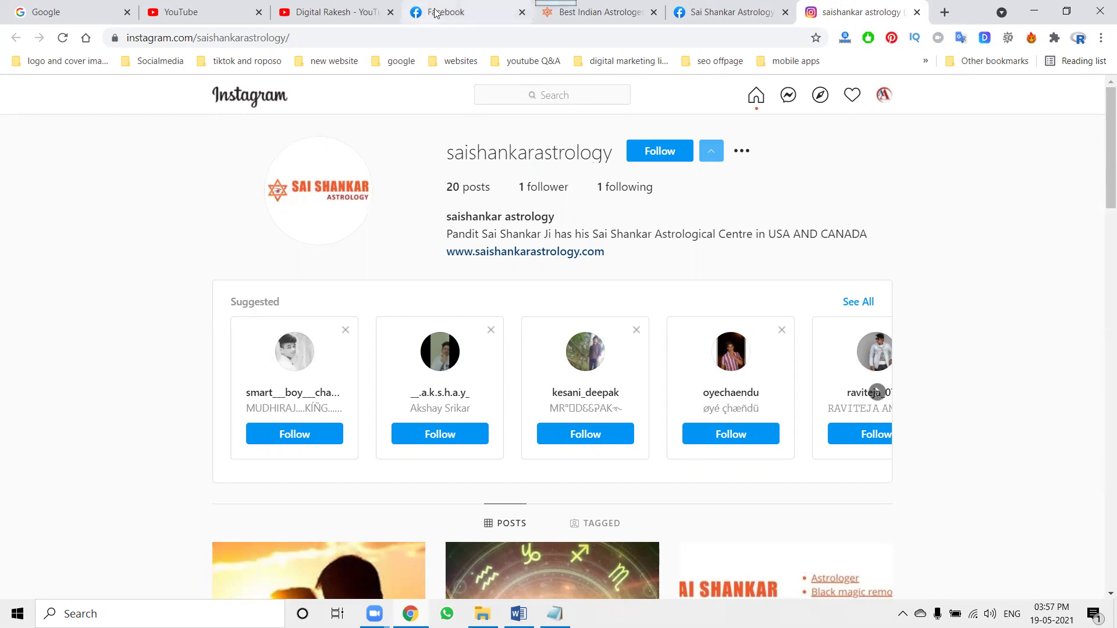
{"action": "left_click", "coordinate": [709, 5]}
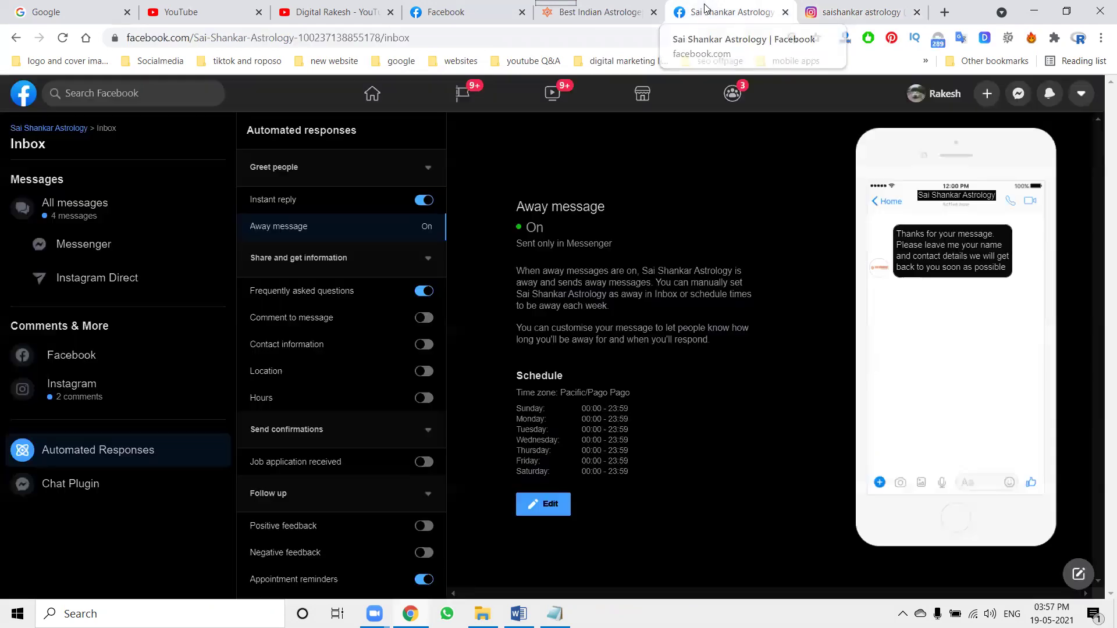
{"action": "left_click", "coordinate": [51, 249]}
{"action": "left_click", "coordinate": [79, 394]}
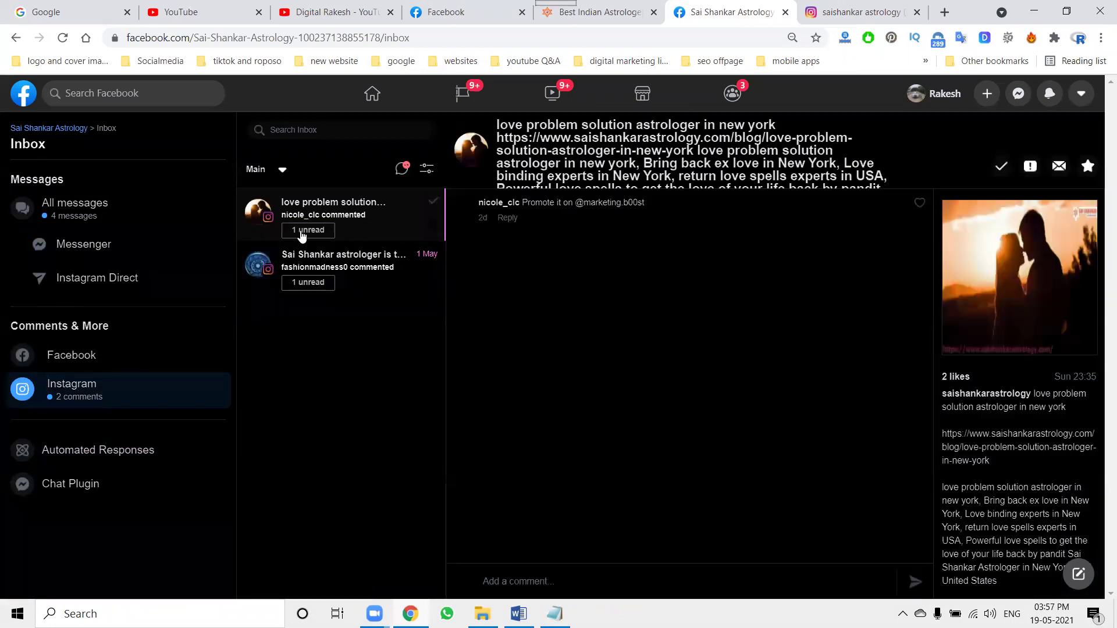
{"action": "left_click", "coordinate": [354, 272]}
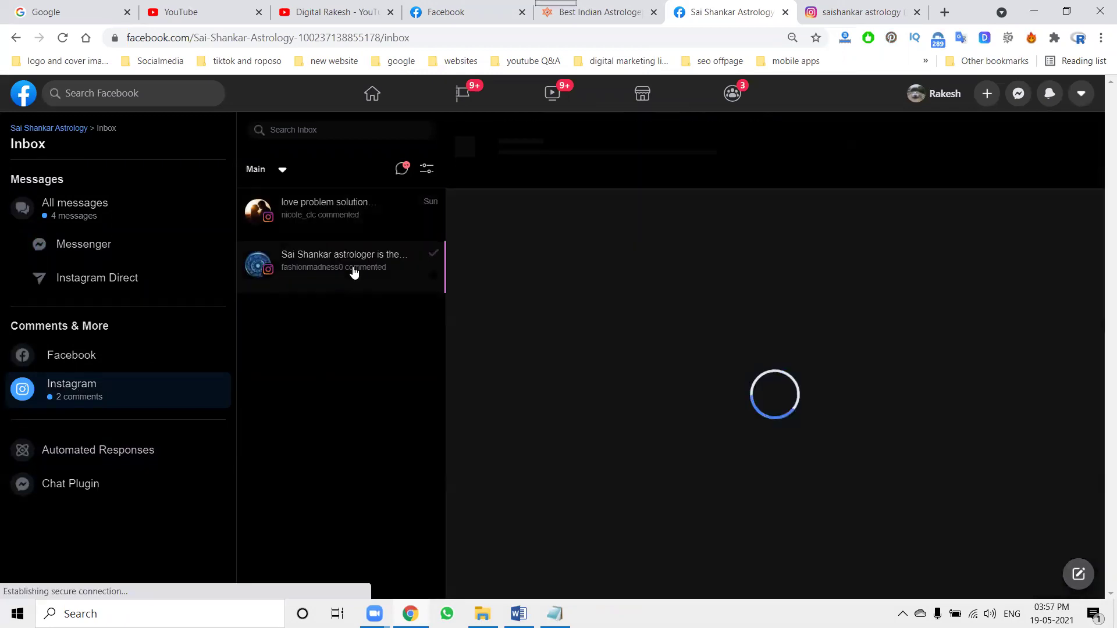
{"action": "left_click", "coordinate": [126, 200]}
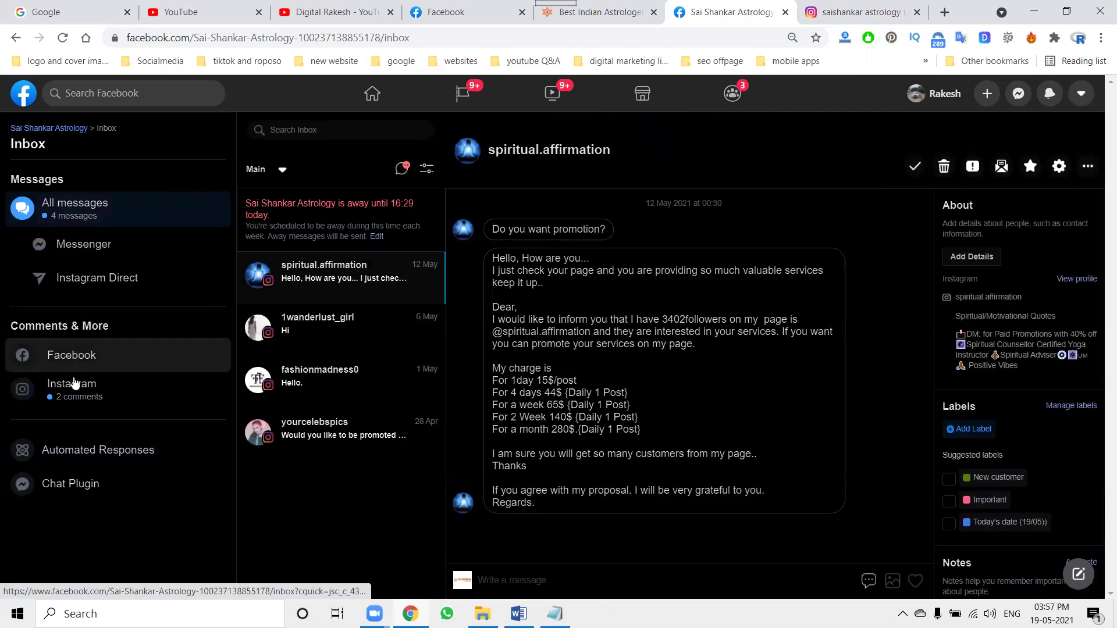
{"action": "left_click", "coordinate": [75, 454]}
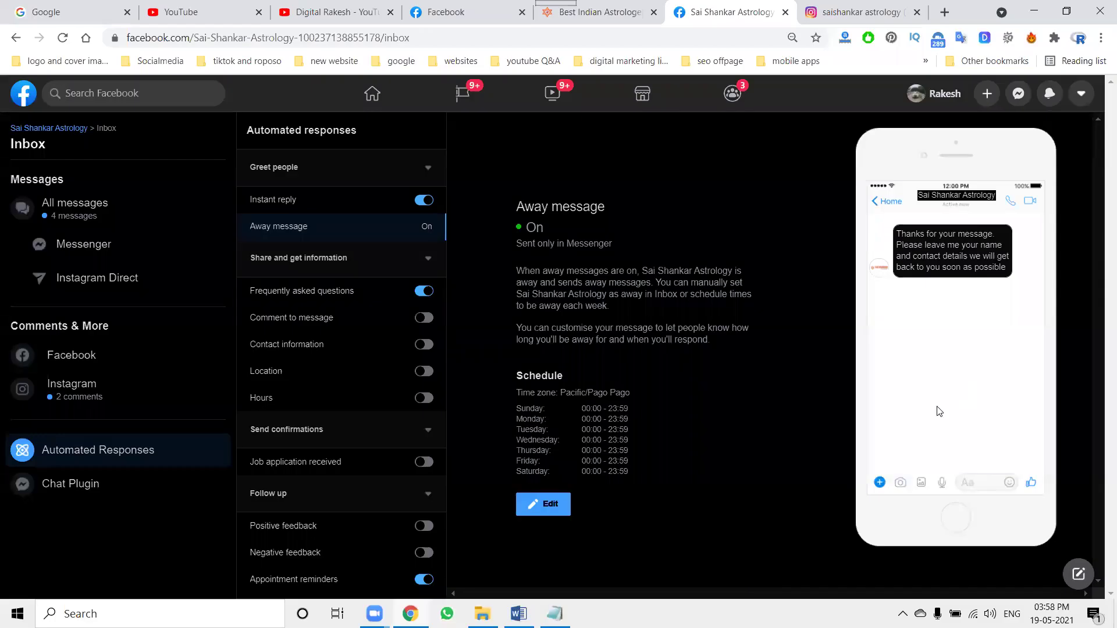
Check the connected Instagram account in the Page settings, then return to the Page home
{"action": "left_click", "coordinate": [47, 131]}
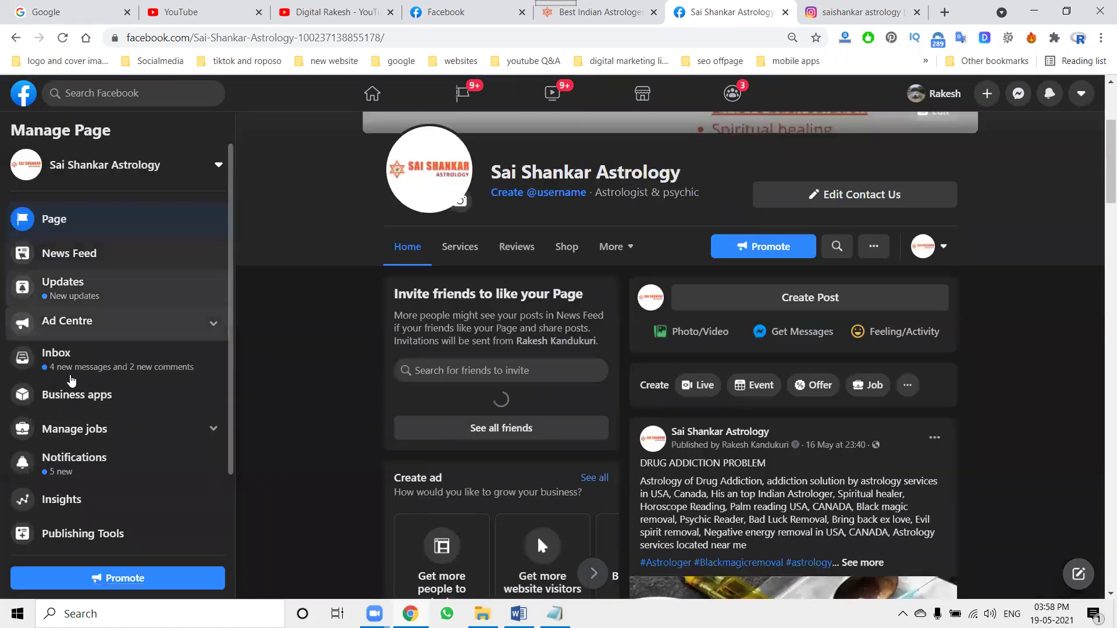
{"action": "scroll", "coordinate": [71, 381], "scroll_direction": "down", "scroll_amount": 2}
{"action": "left_click", "coordinate": [74, 532]}
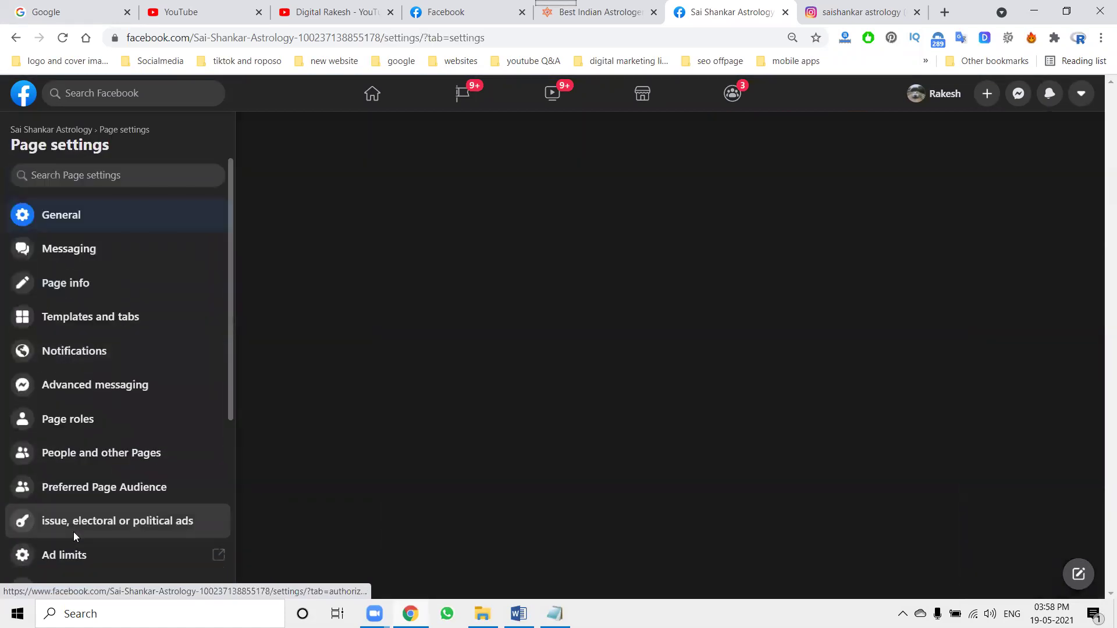
{"action": "scroll", "coordinate": [90, 466], "scroll_direction": "down", "scroll_amount": 5}
{"action": "left_click", "coordinate": [65, 324]}
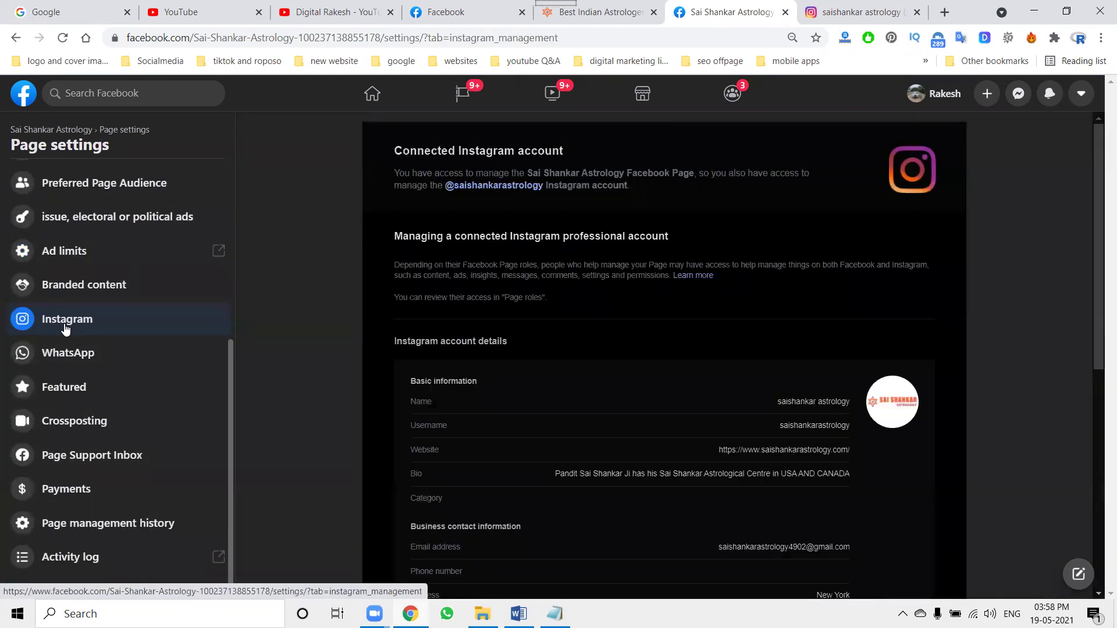
{"action": "left_click", "coordinate": [40, 129]}
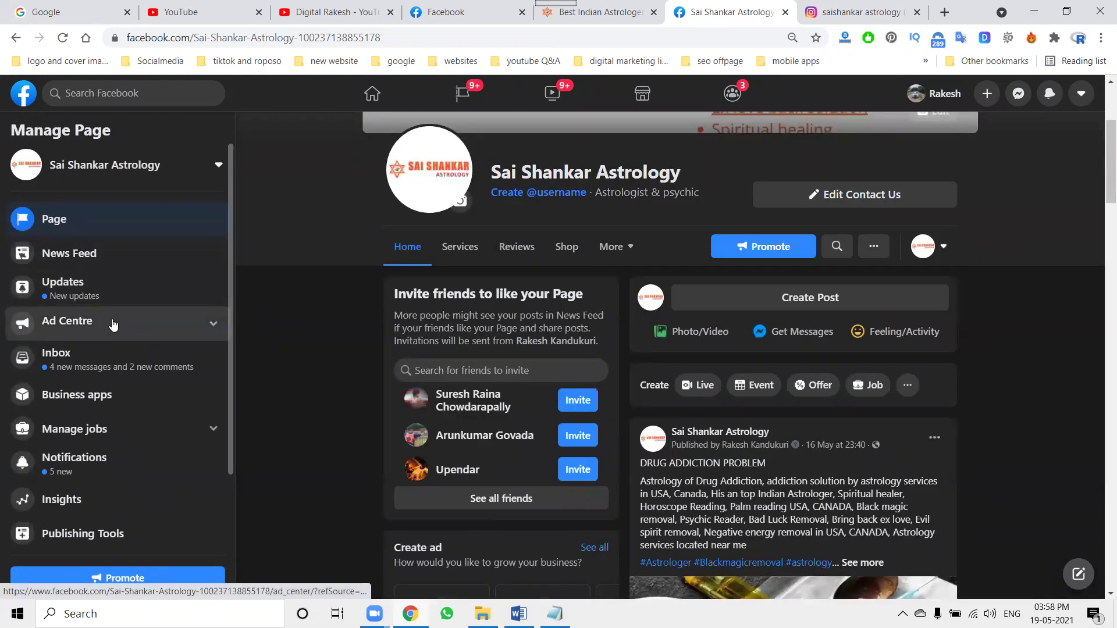
{"action": "scroll", "coordinate": [112, 324], "scroll_direction": "down", "scroll_amount": 2}
Go back through the Page inbox to the Automated Responses settings
{"action": "left_click", "coordinate": [49, 266]}
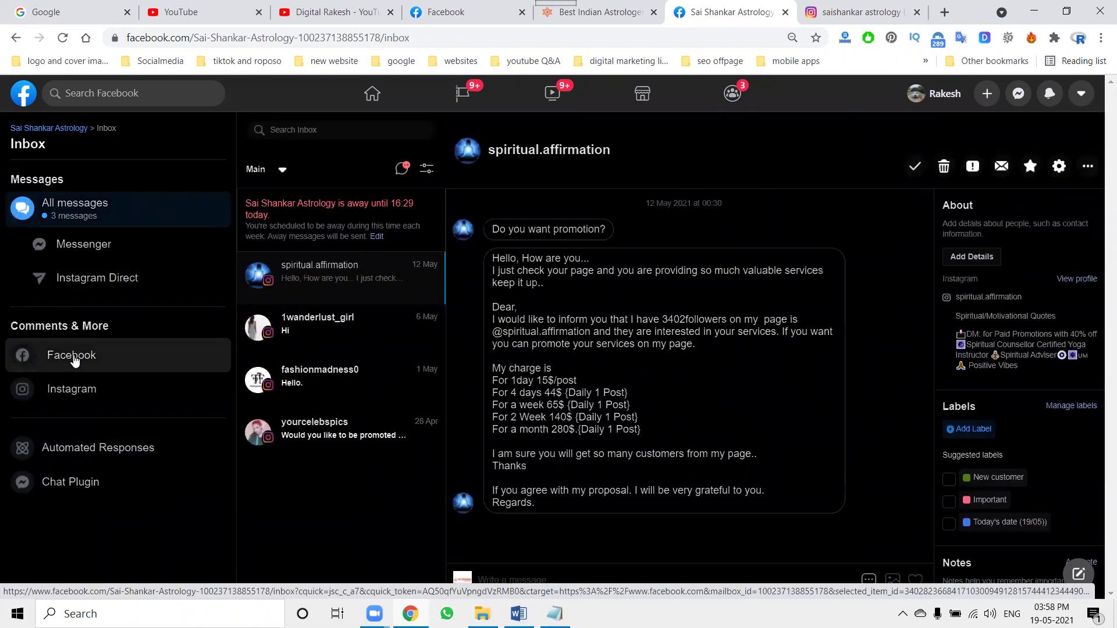
{"action": "left_click", "coordinate": [75, 463]}
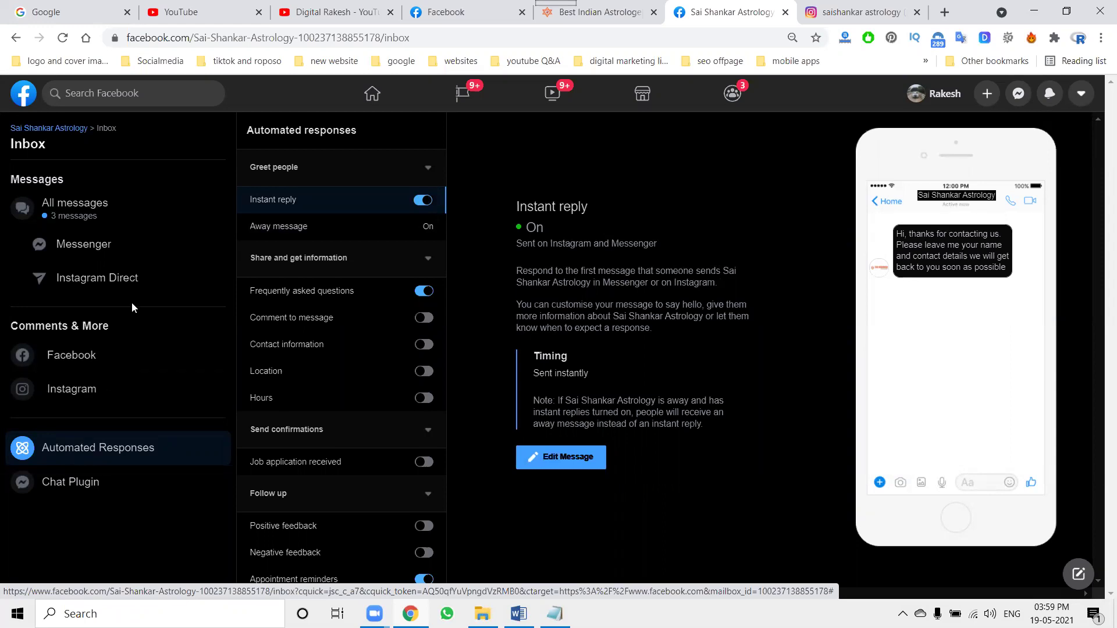
Add Instagram as a platform for the away message and confirm the save
{"action": "left_click", "coordinate": [557, 458]}
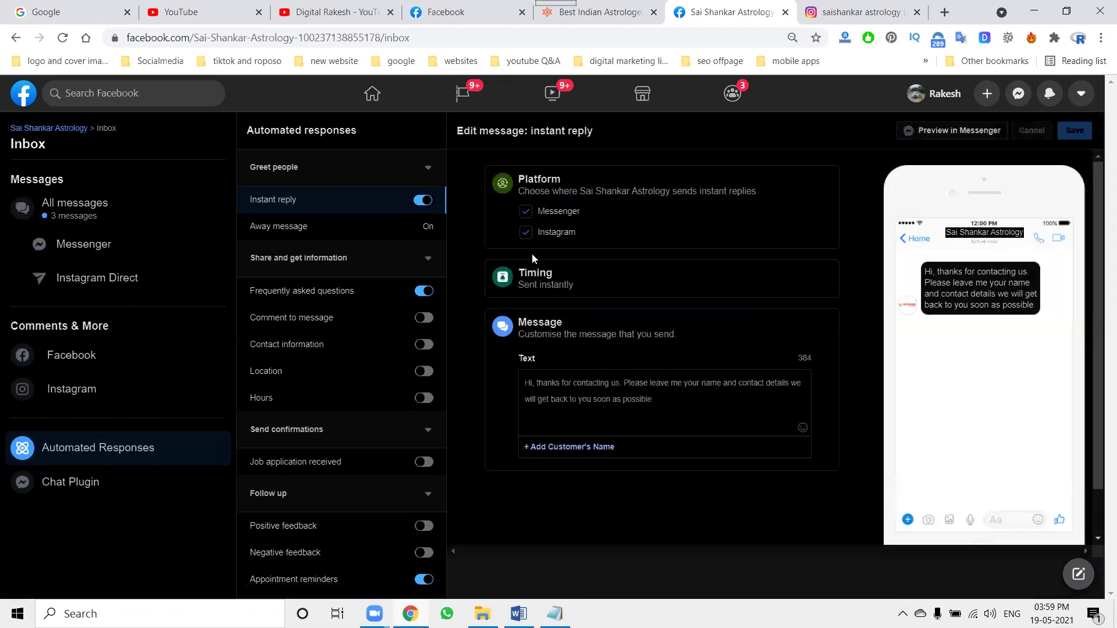
{"action": "left_click", "coordinate": [317, 227]}
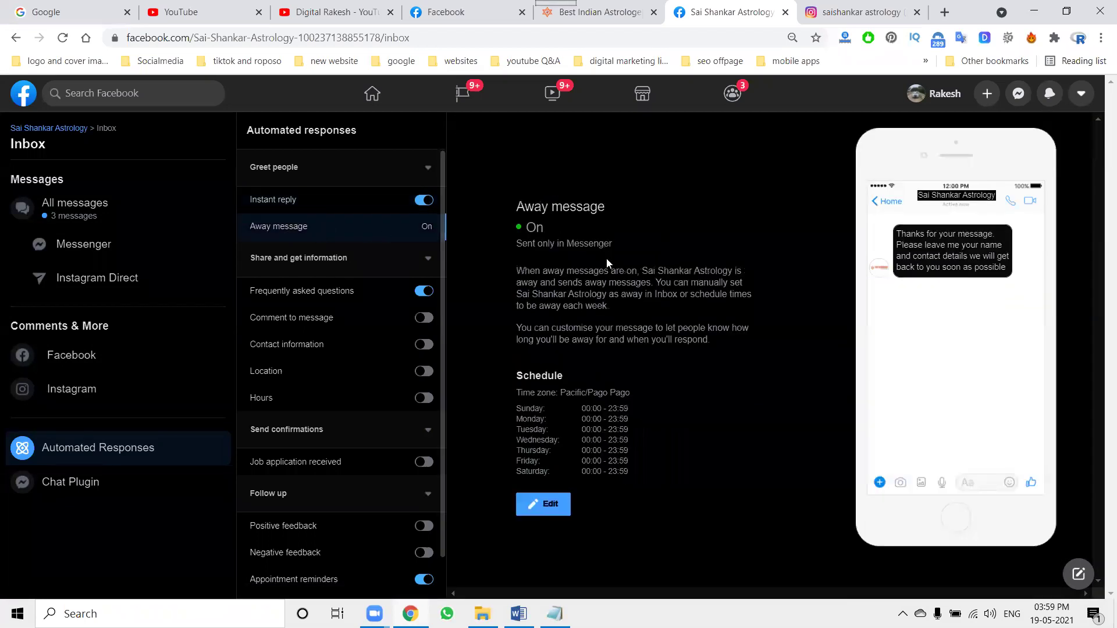
{"action": "left_click", "coordinate": [554, 505]}
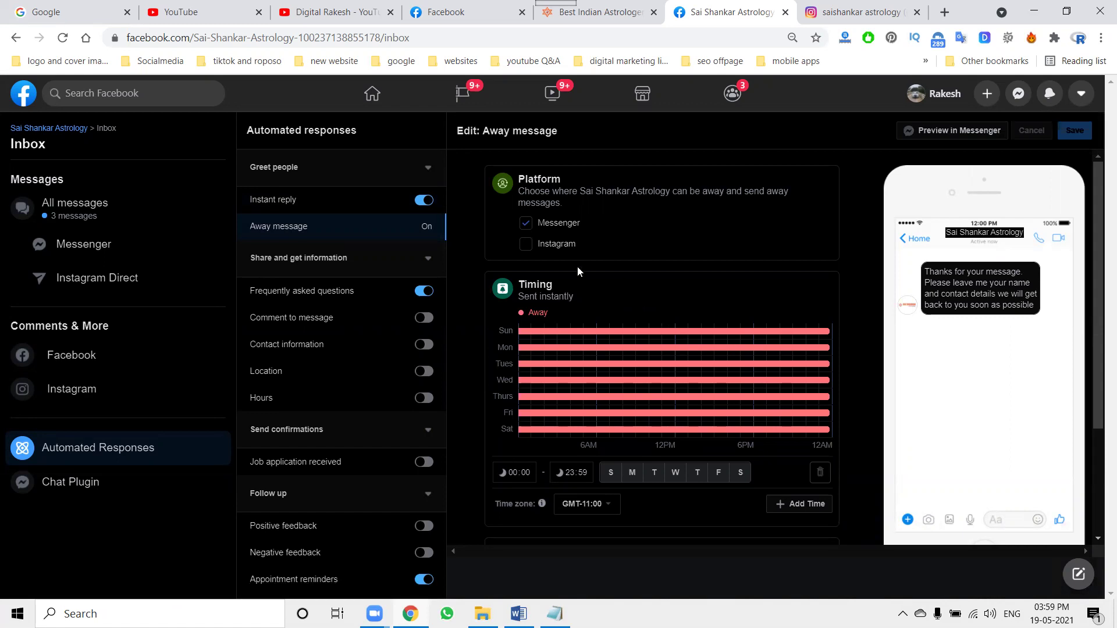
{"action": "left_click", "coordinate": [527, 244]}
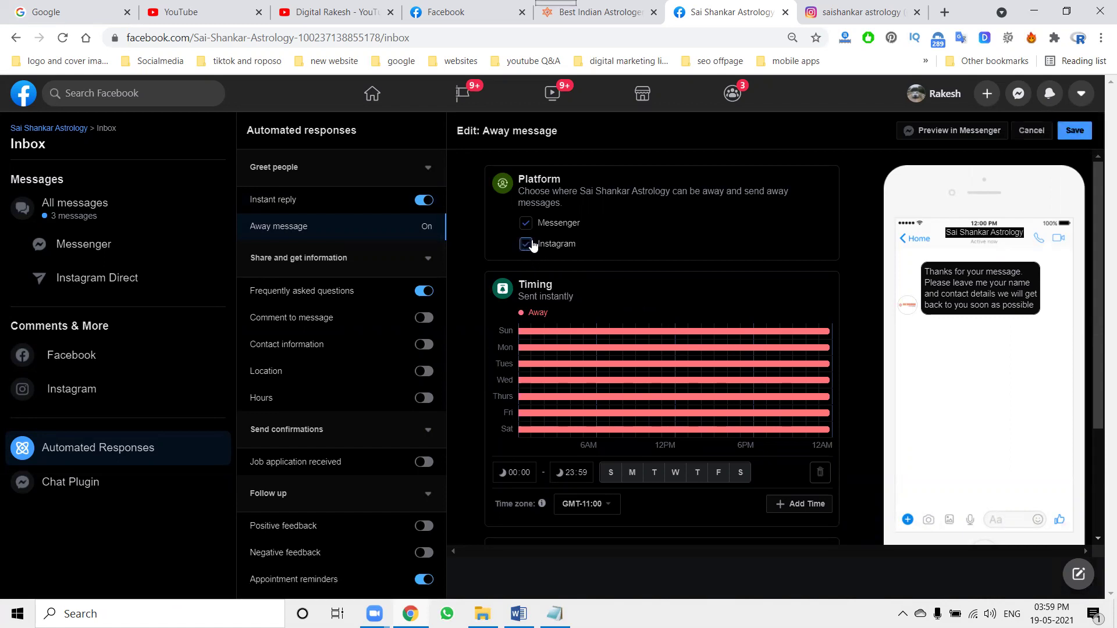
{"action": "left_click", "coordinate": [1068, 133]}
{"action": "left_click", "coordinate": [722, 329]}
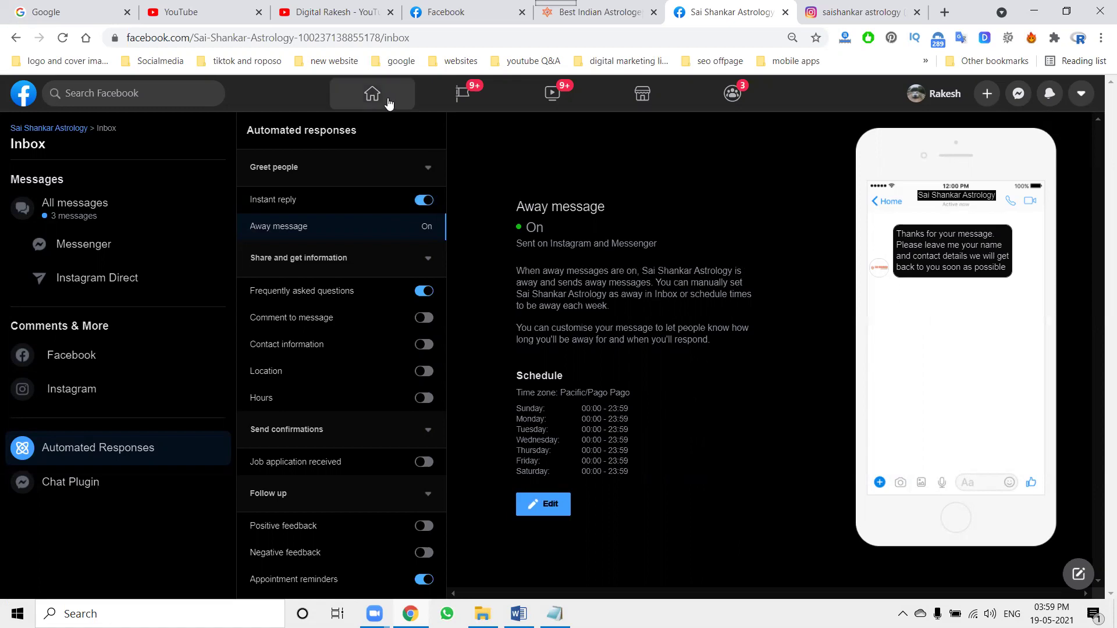
Switch back to the YouTube channel's Videos page
{"action": "left_click", "coordinate": [337, 6]}
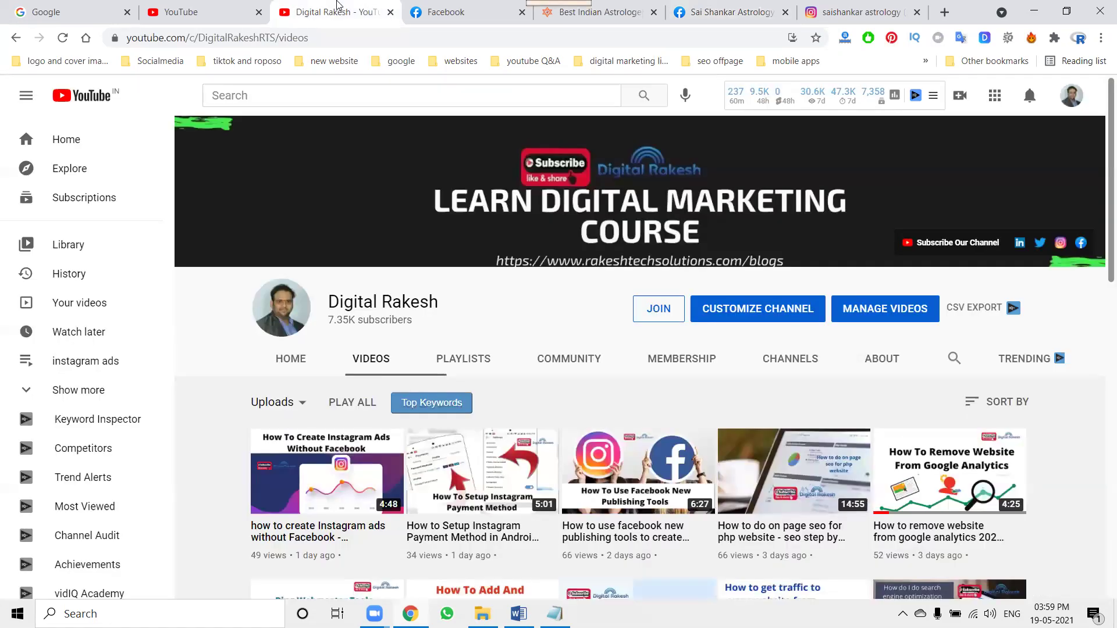